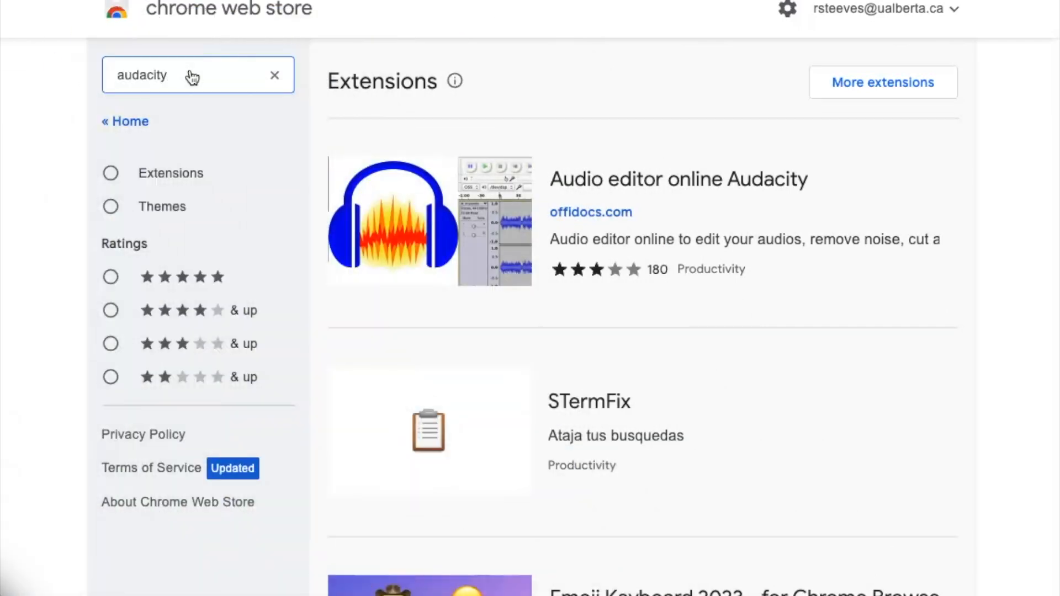
Open the Audio editor online Audacity listing from offidocs.com and look through the web editor's page.
click(521, 176)
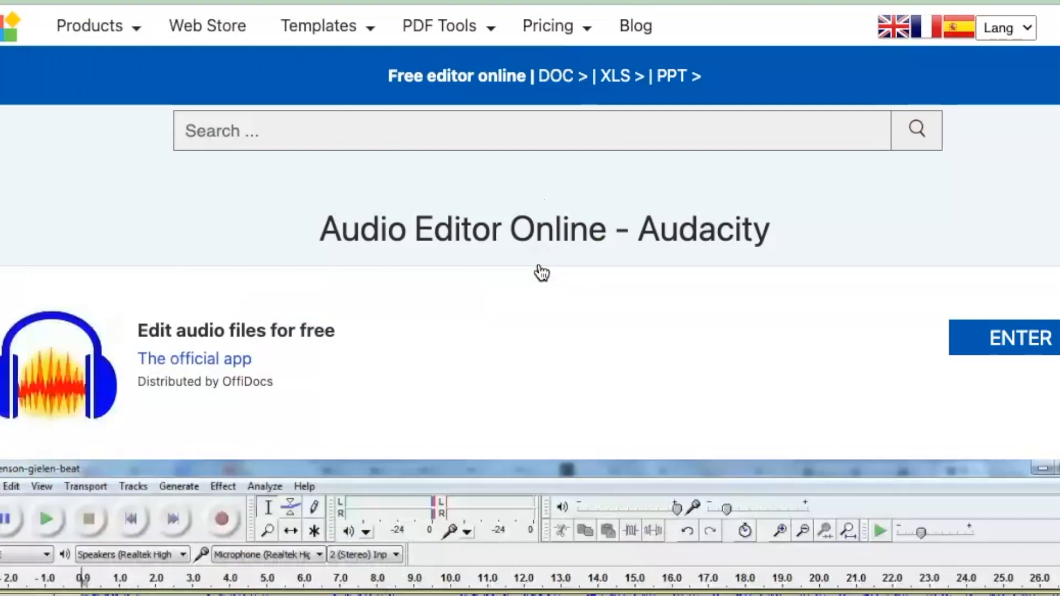
scroll(541, 272, down, 1)
scroll(541, 273, down, 3)
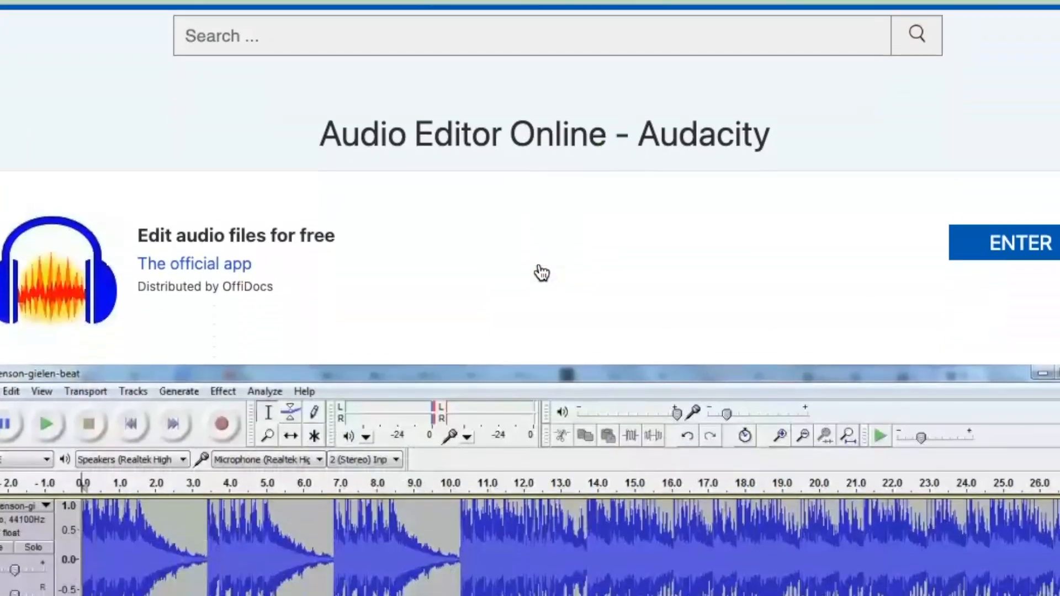
scroll(541, 272, down, 2)
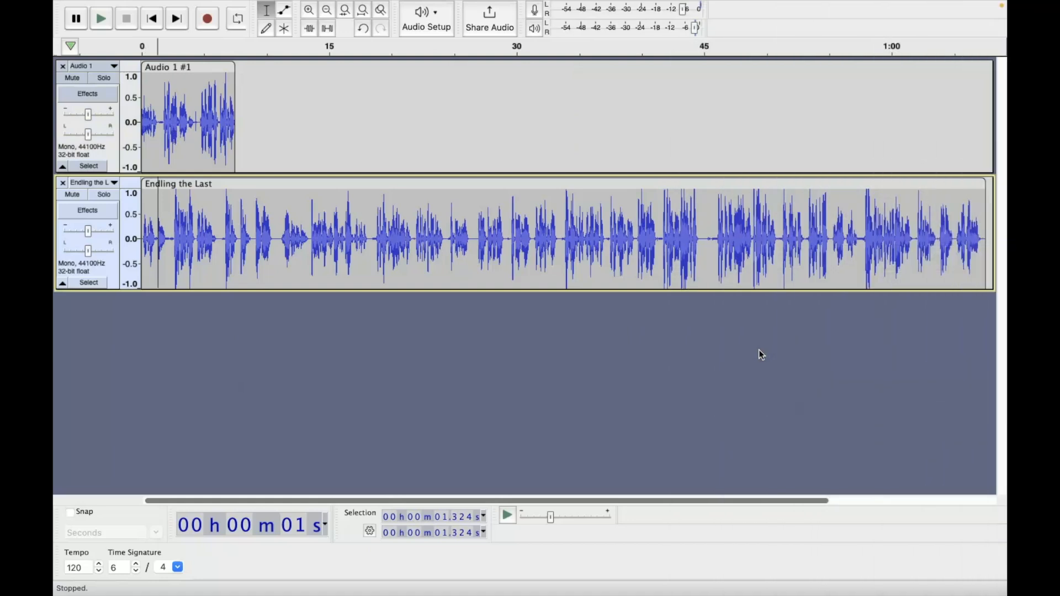
Remove the lower "Endling the Last" track and record a new mono voice track in the Basics project.
click(62, 183)
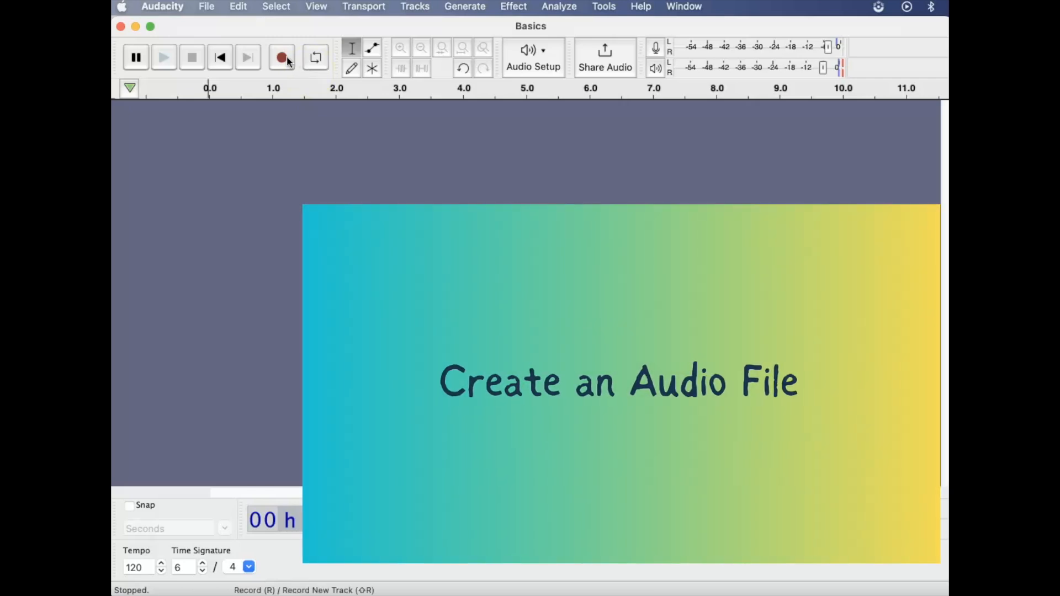
click(284, 57)
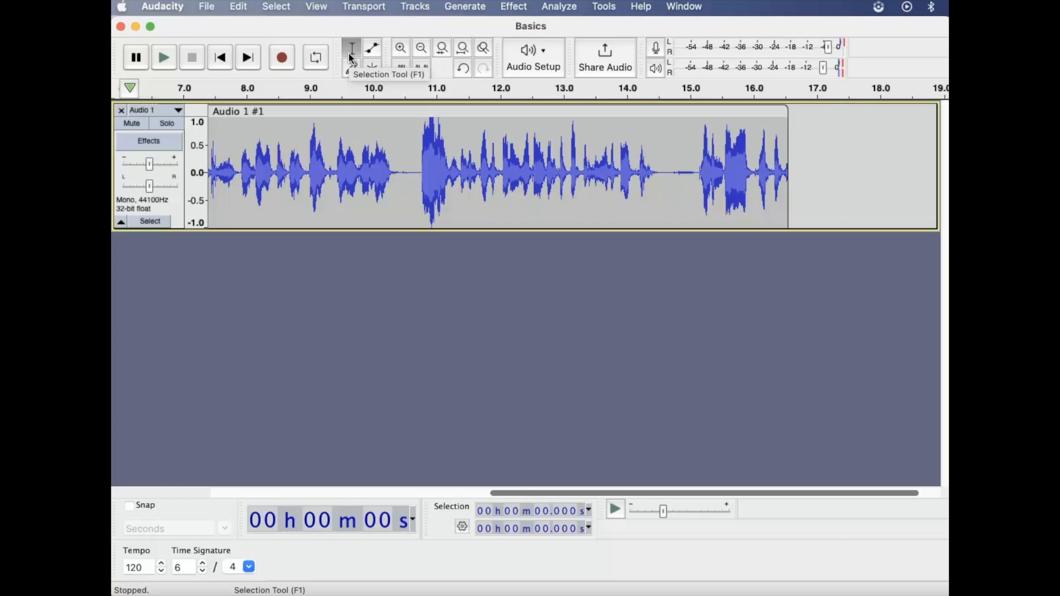
Select the first recorded clip and trim its end back to about 15.8 s.
click(354, 114)
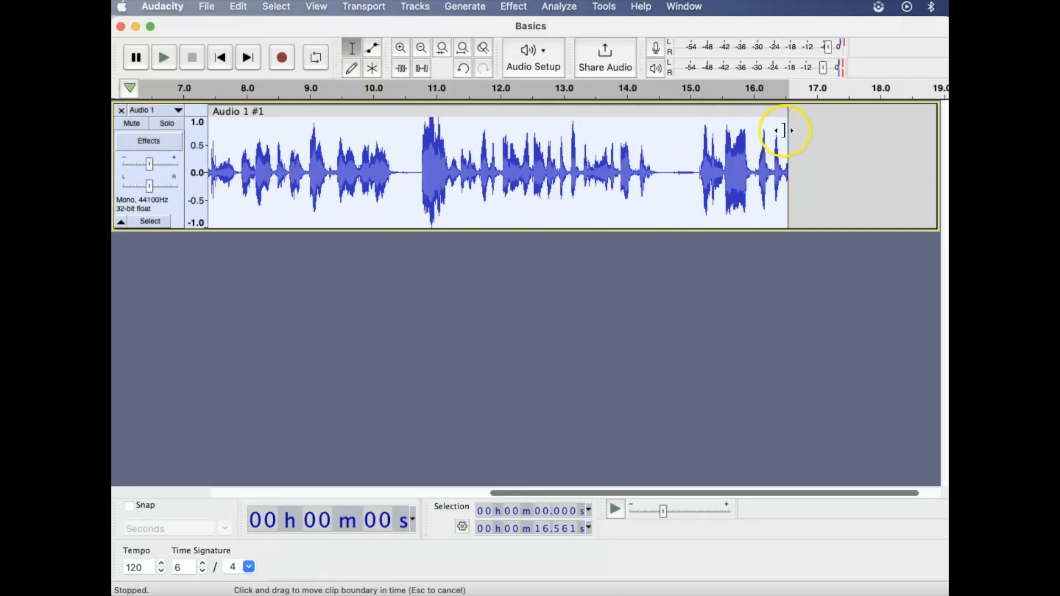
drag(788, 131, 766, 116)
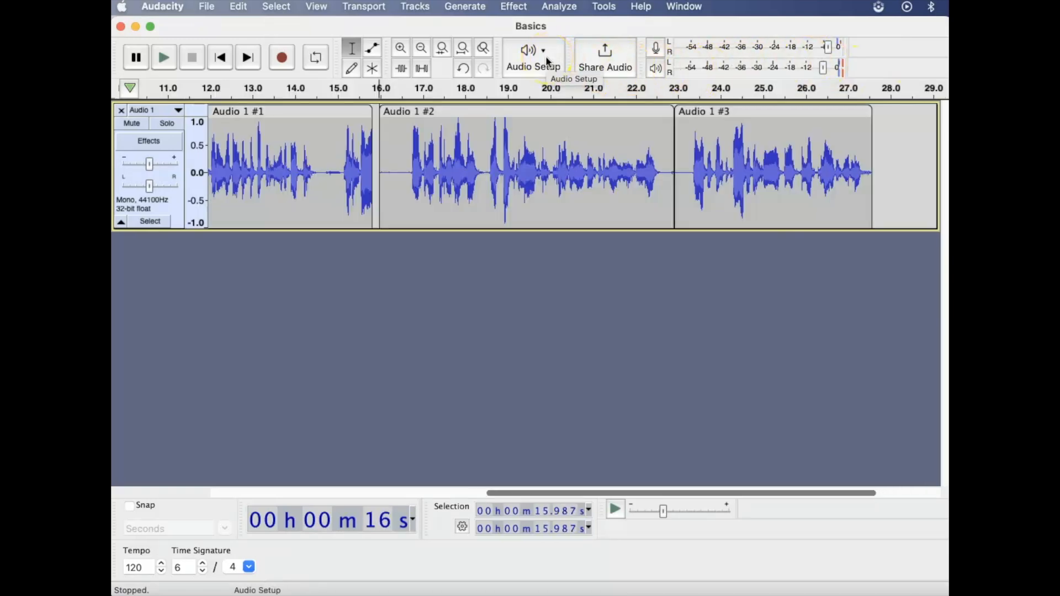
Look through the audio setup options for the recording and playback devices.
click(549, 62)
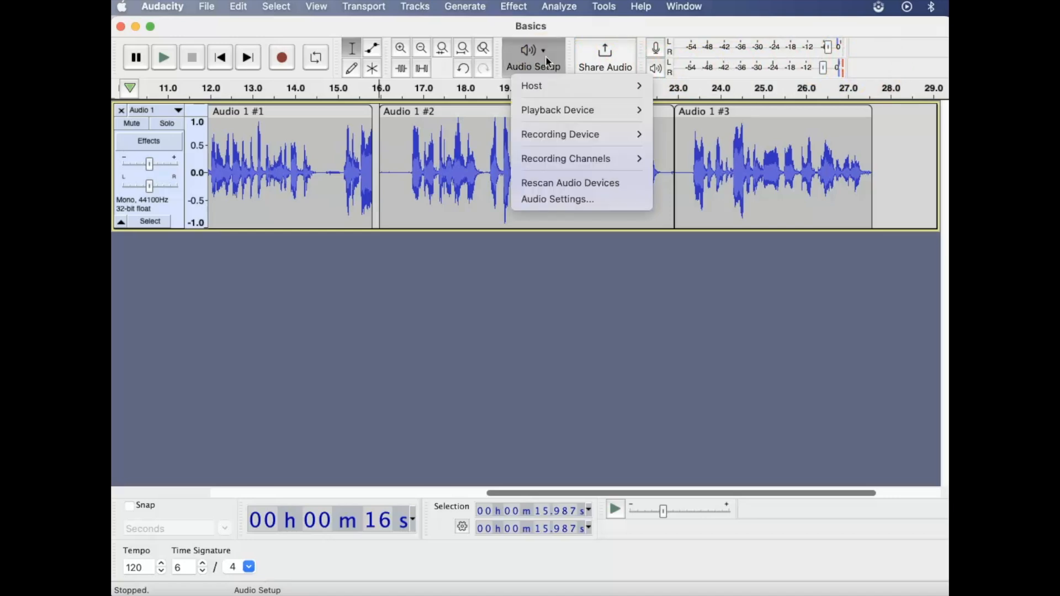
click(557, 134)
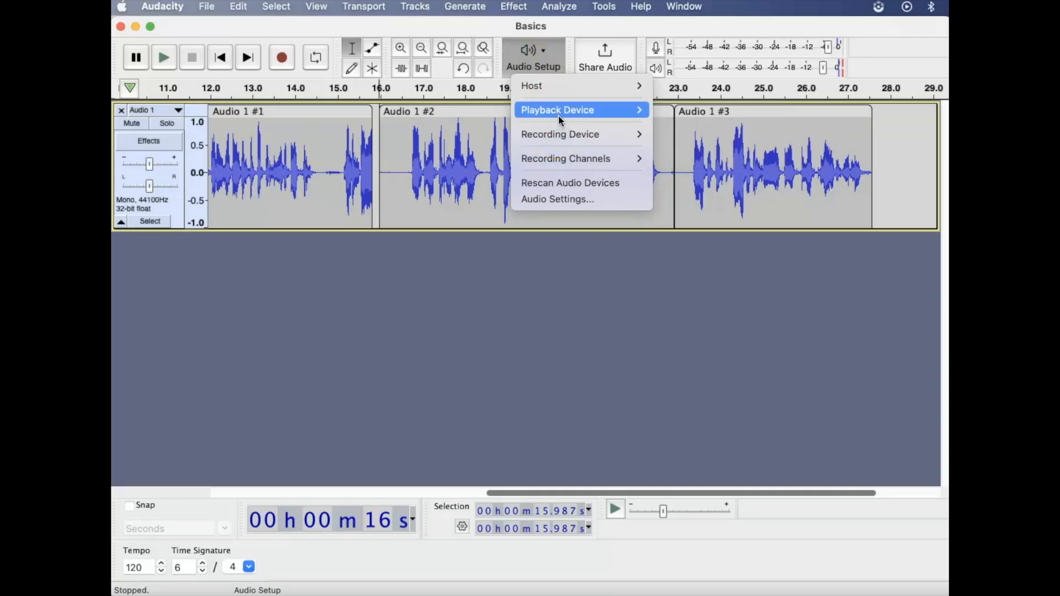
mouse_move(561, 121)
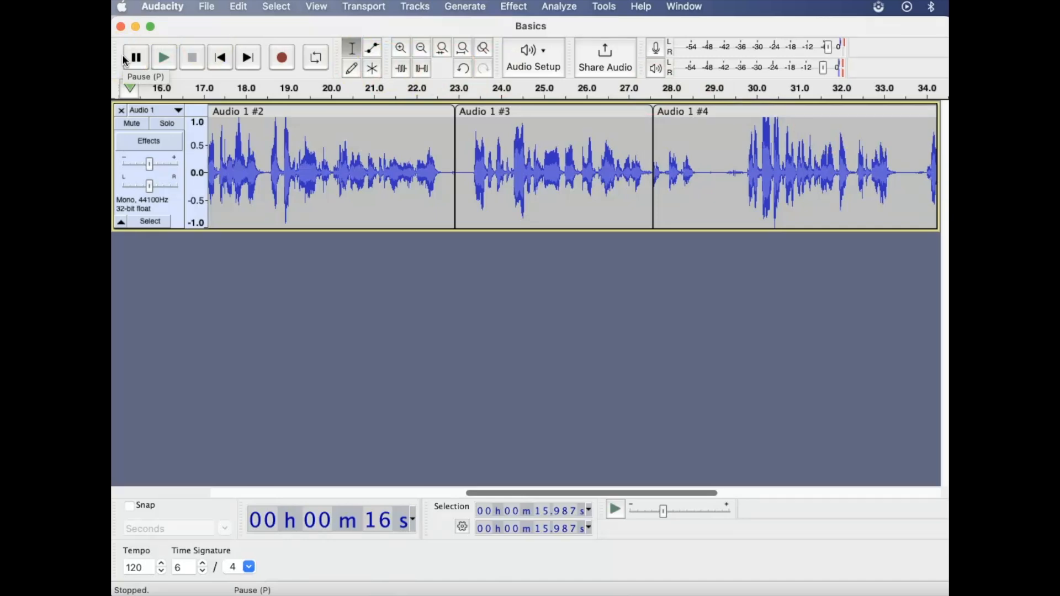
Undo the last edit and trim both ends of the first clip so it runs from about 1.9 s to 14.7 s.
click(463, 68)
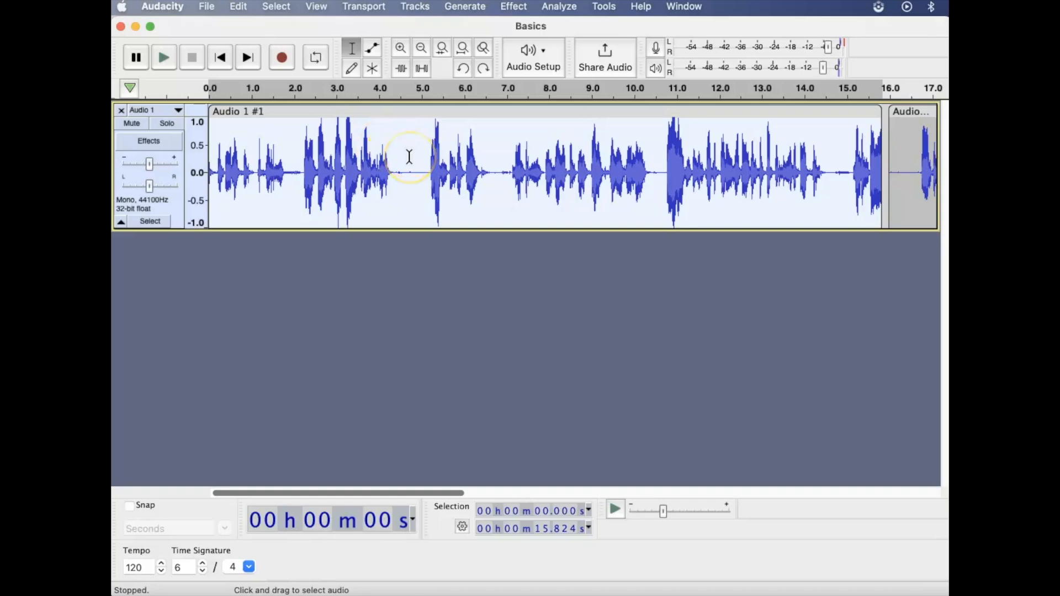
drag(211, 144, 293, 144)
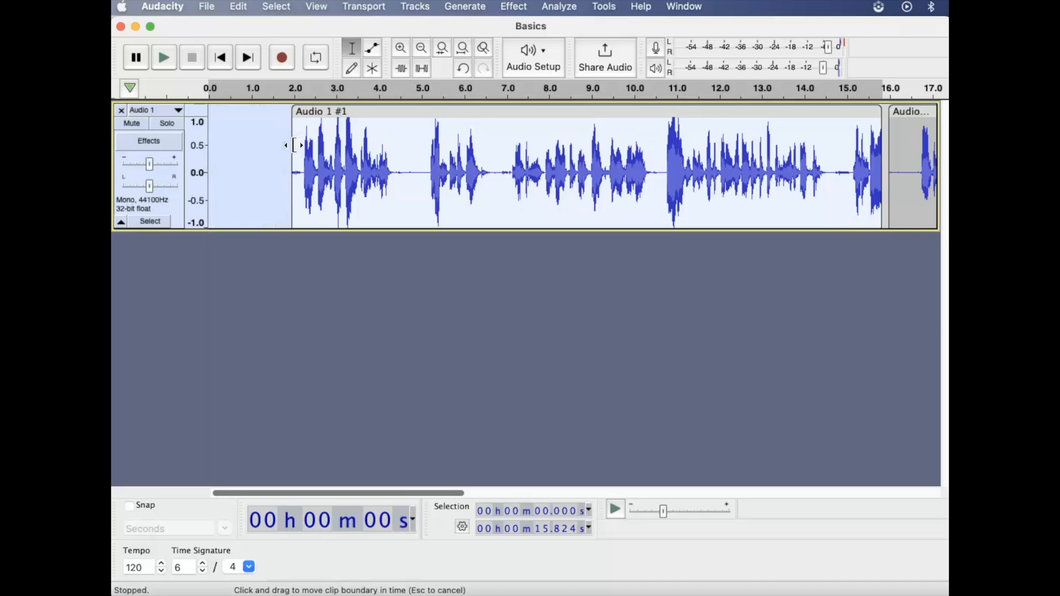
drag(883, 122, 835, 121)
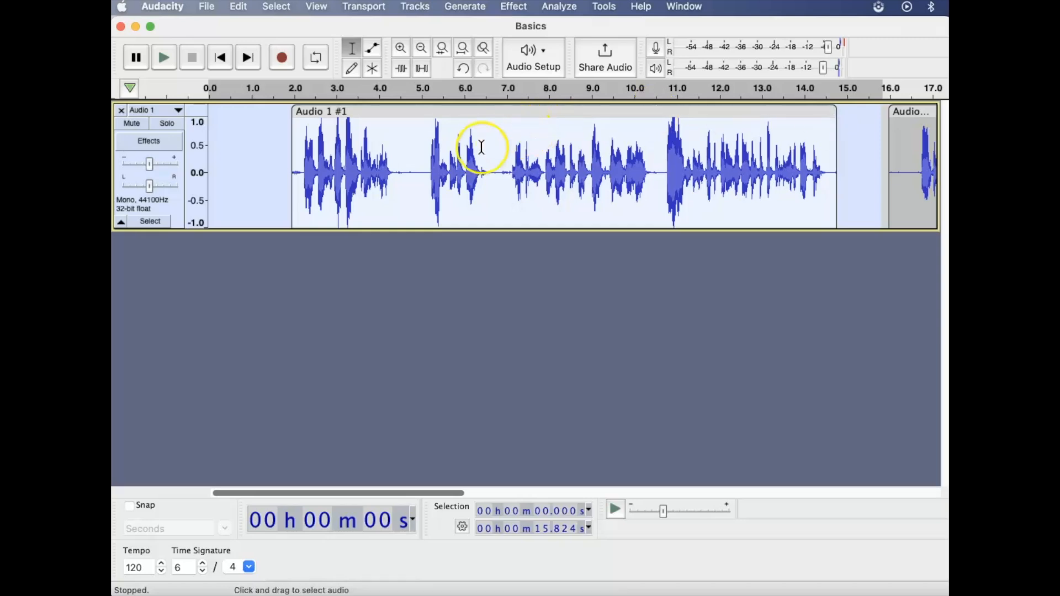
Split the first clip at 4.672 s and move the earlier piece to start at about 1.2 s.
click(408, 125)
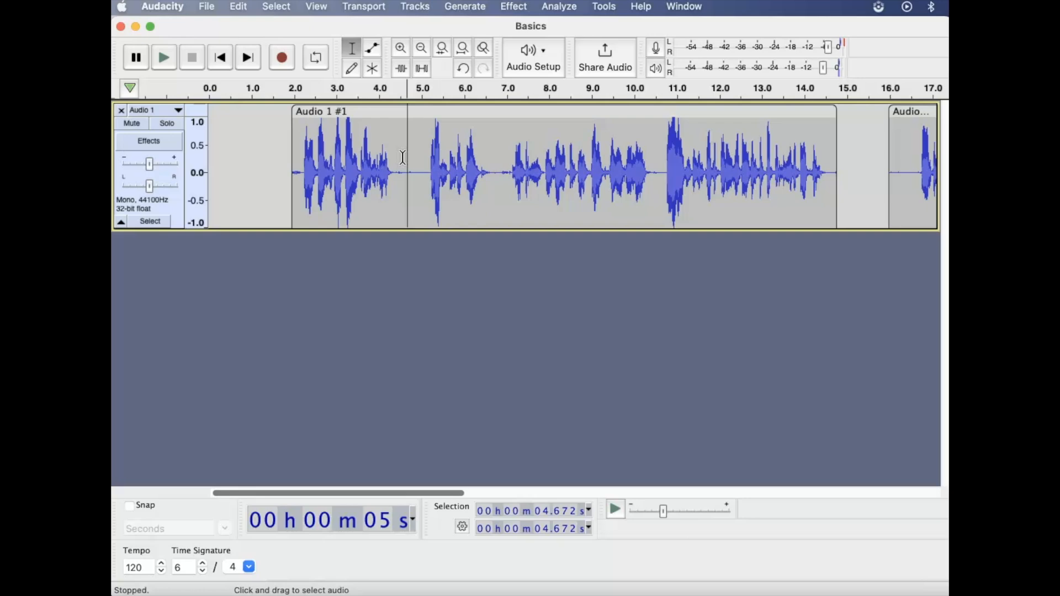
right_click(403, 158)
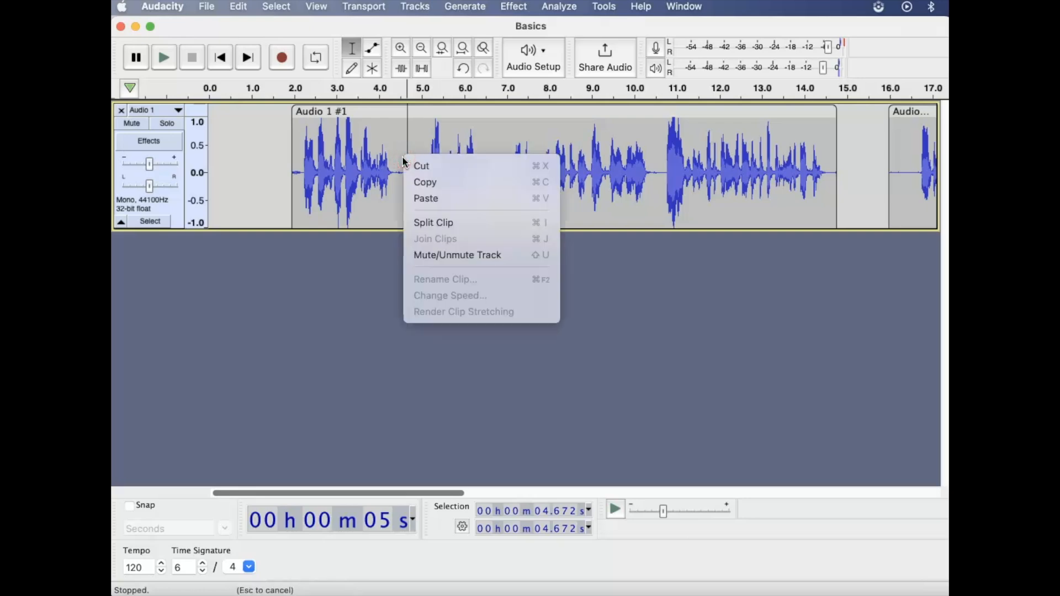
click(420, 223)
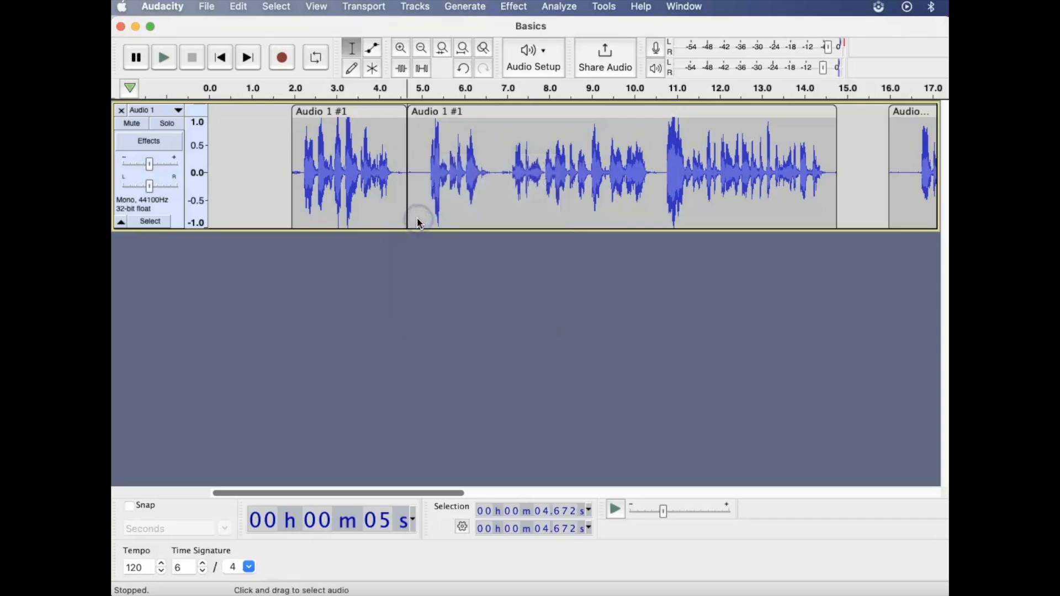
drag(393, 112, 360, 112)
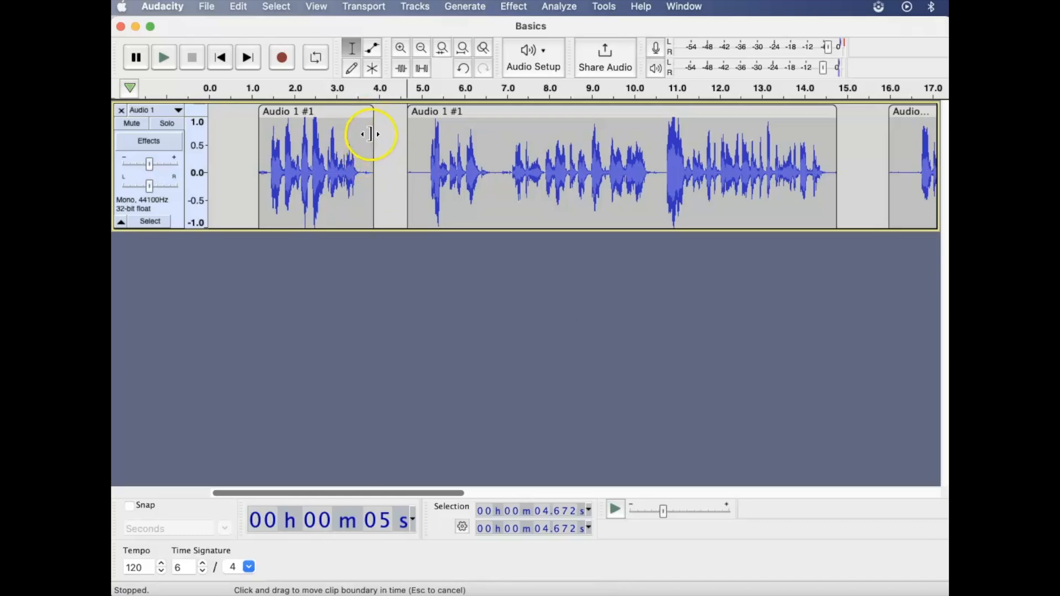
Trim the silence on the facing edges of the two split pieces and slide the pieces together to close the gap.
drag(370, 133, 421, 131)
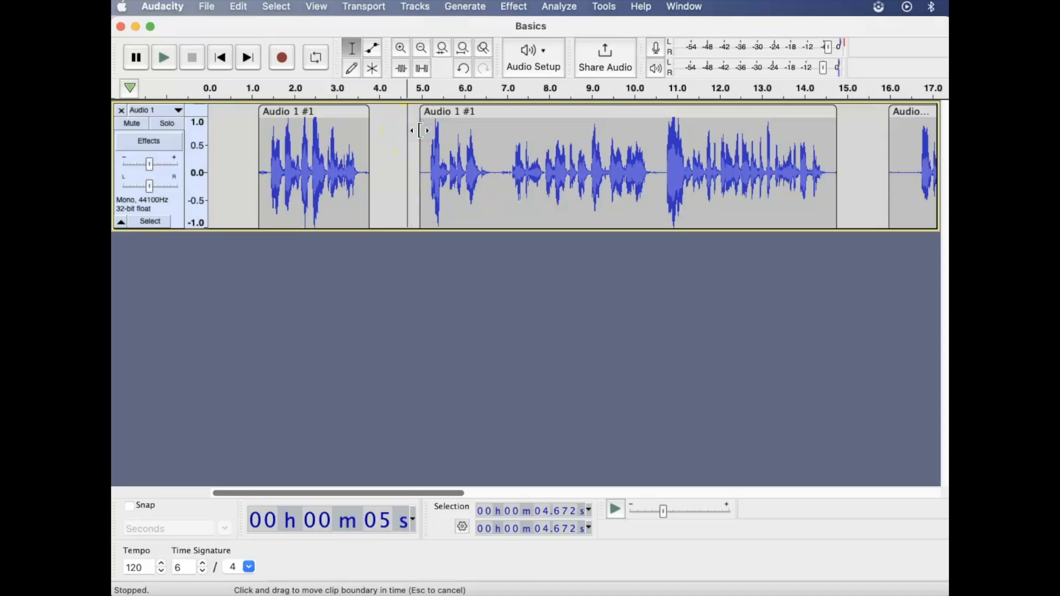
drag(516, 111, 475, 107)
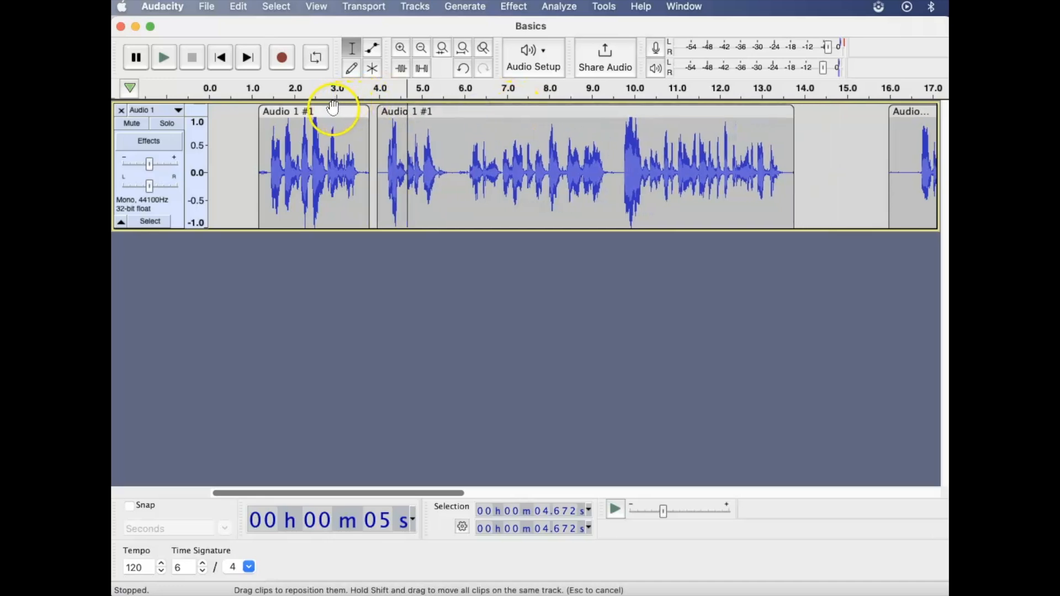
drag(333, 108, 379, 102)
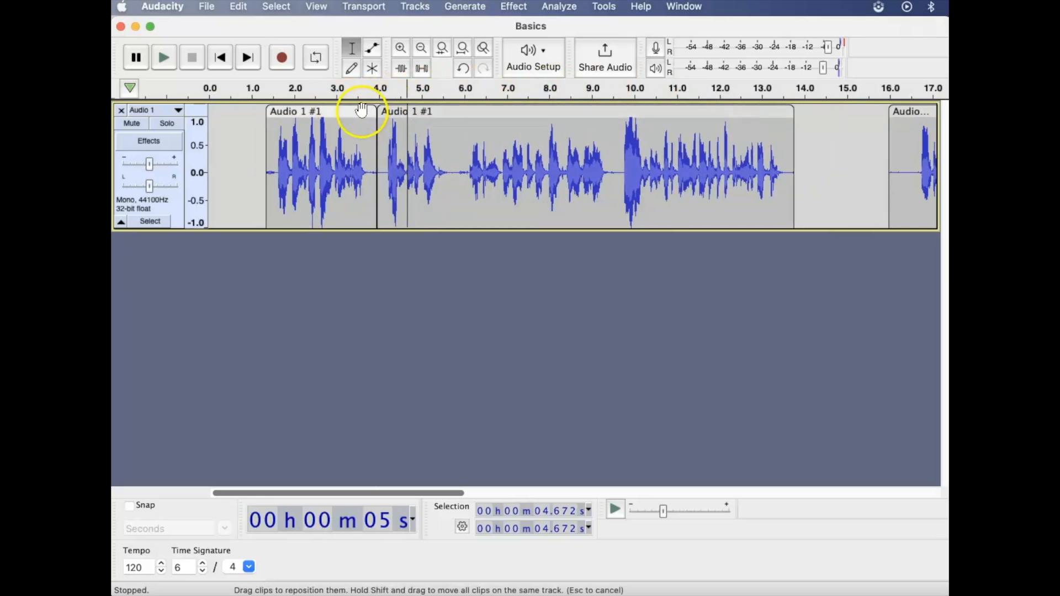
drag(734, 108, 682, 105)
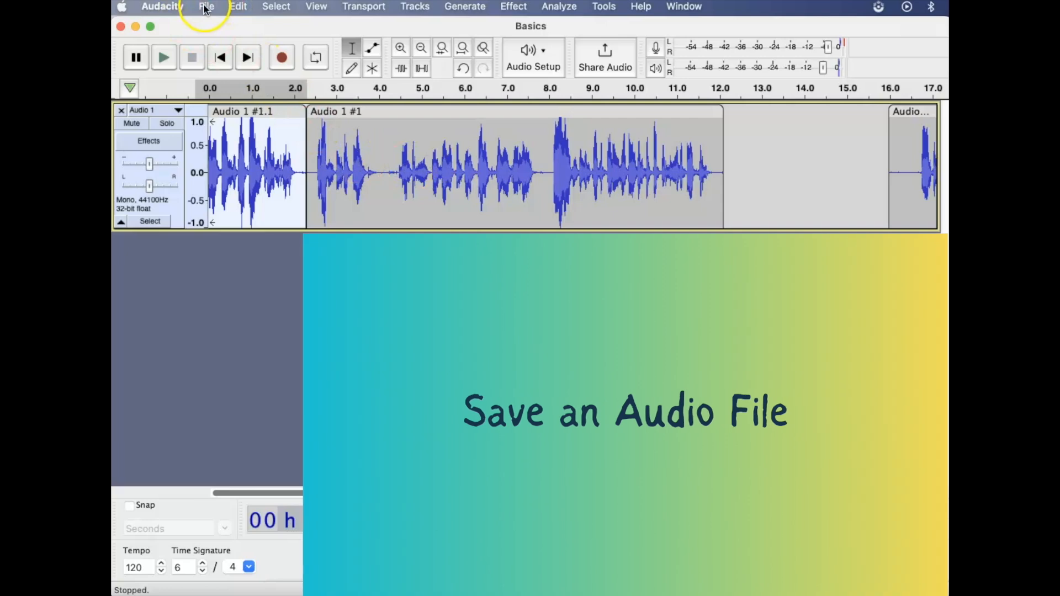
Save the project under the new name Podcast.
click(205, 7)
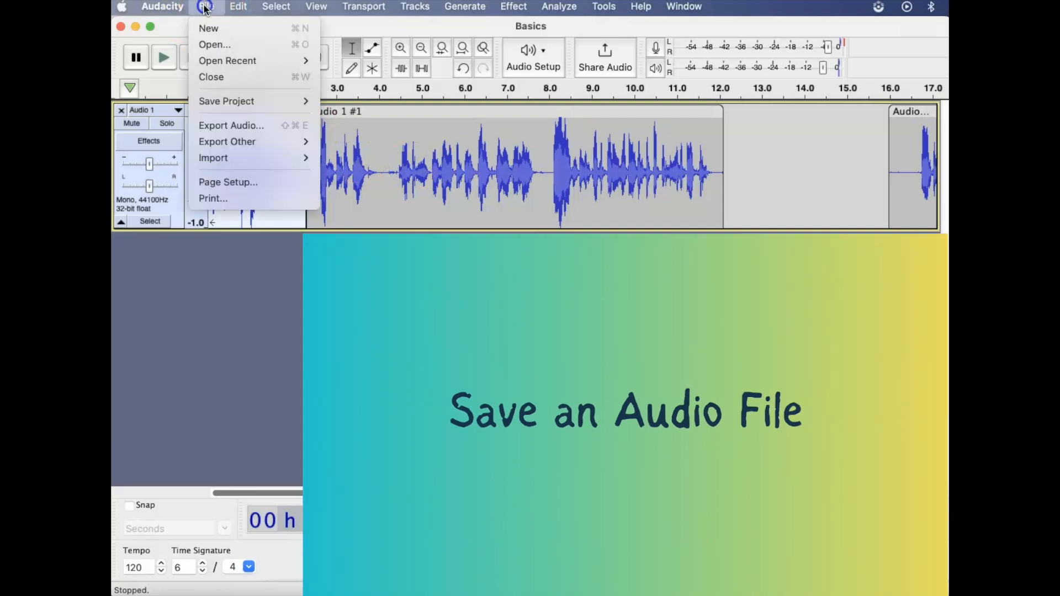
mouse_move(225, 101)
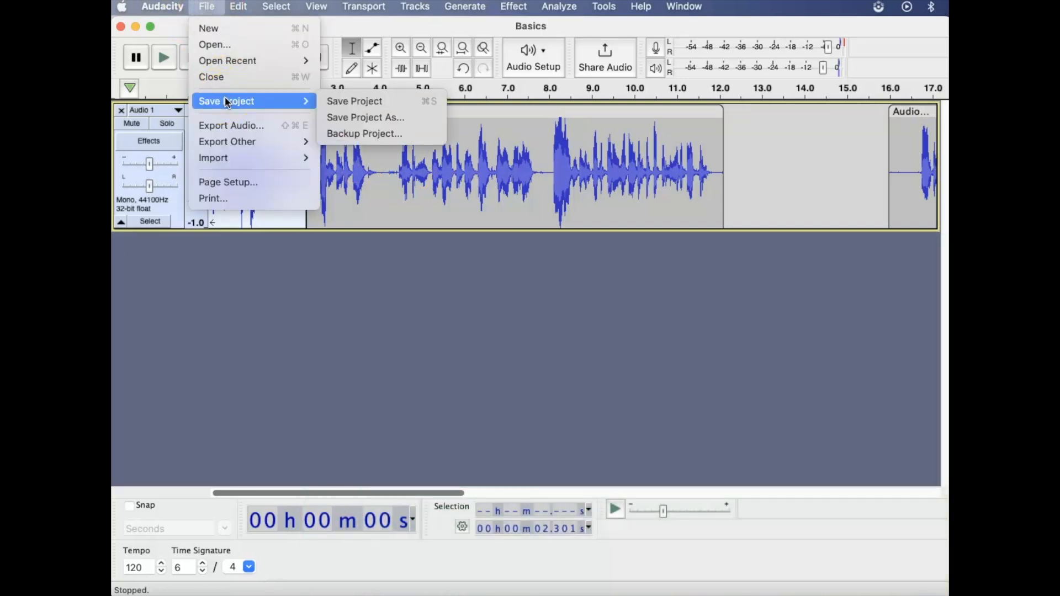
click(342, 101)
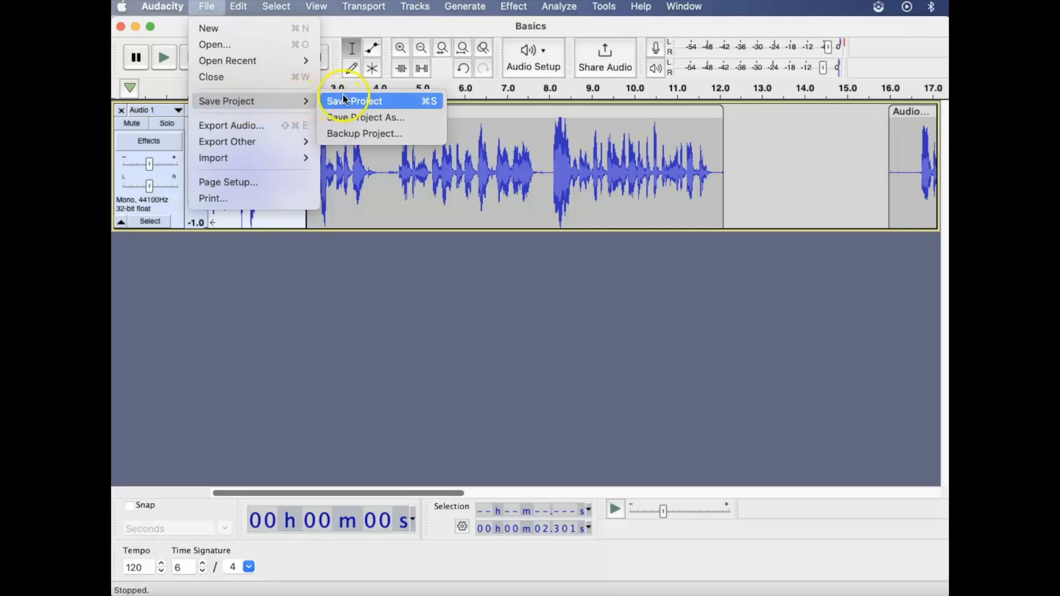
click(362, 118)
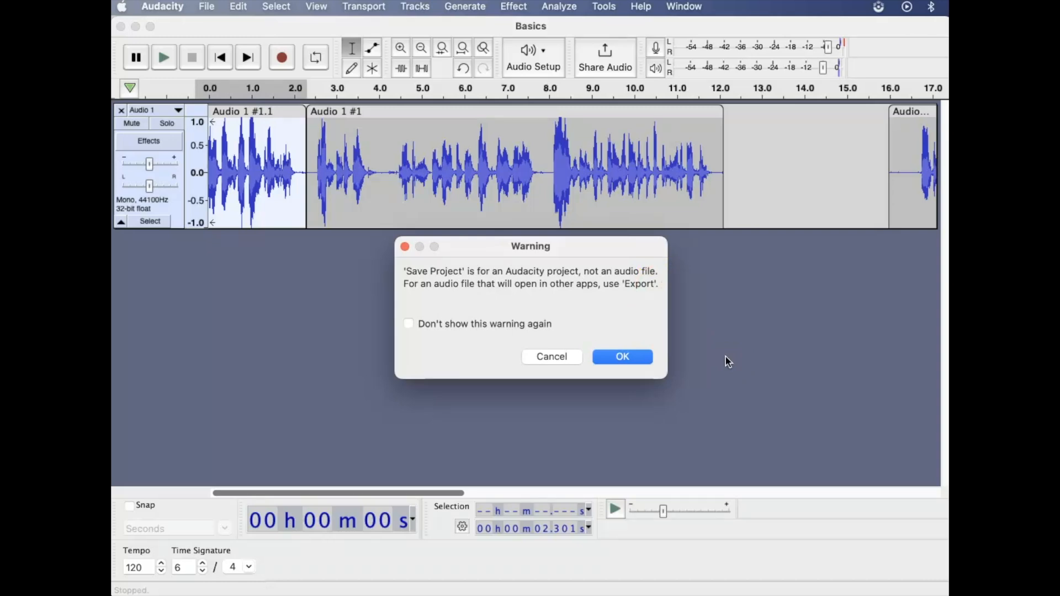
click(629, 357)
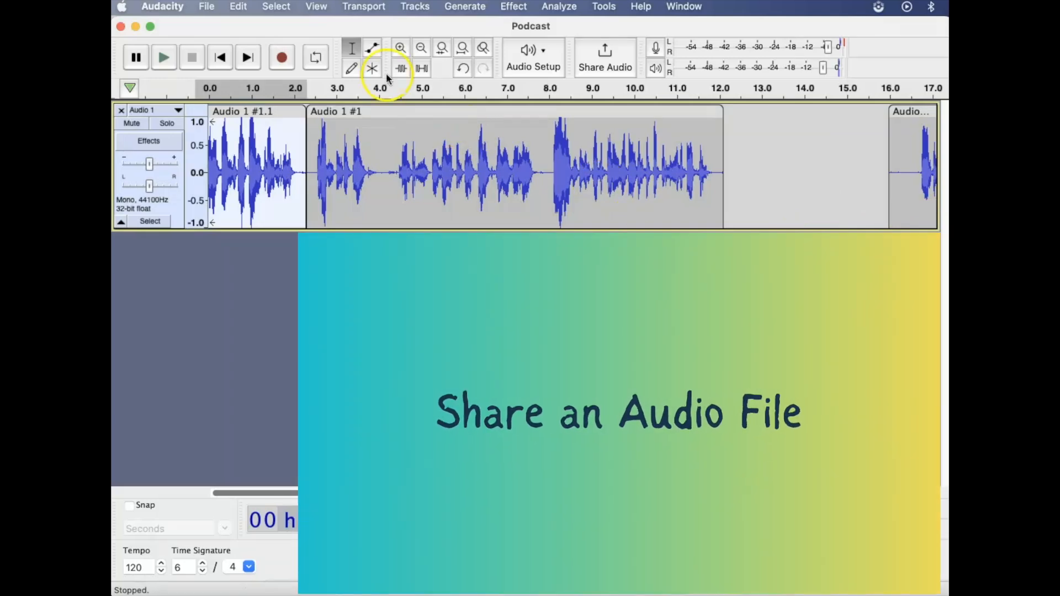
Export the entire project to the Desktop as Podcast.wav in WAV (Microsoft) format, mono, 44100 Hz, Signed 16-bit PCM.
click(206, 8)
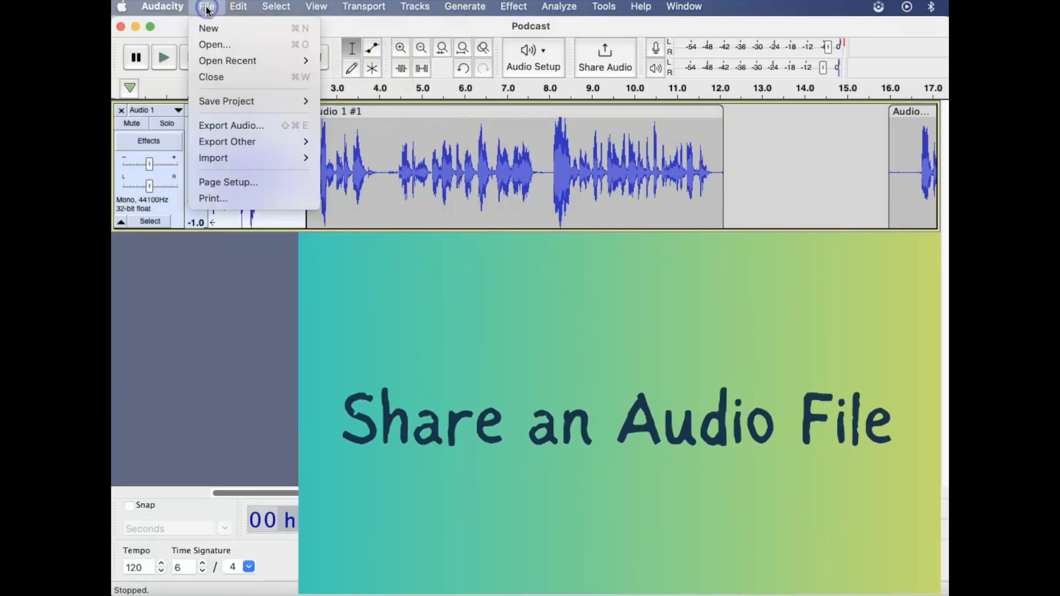
click(234, 127)
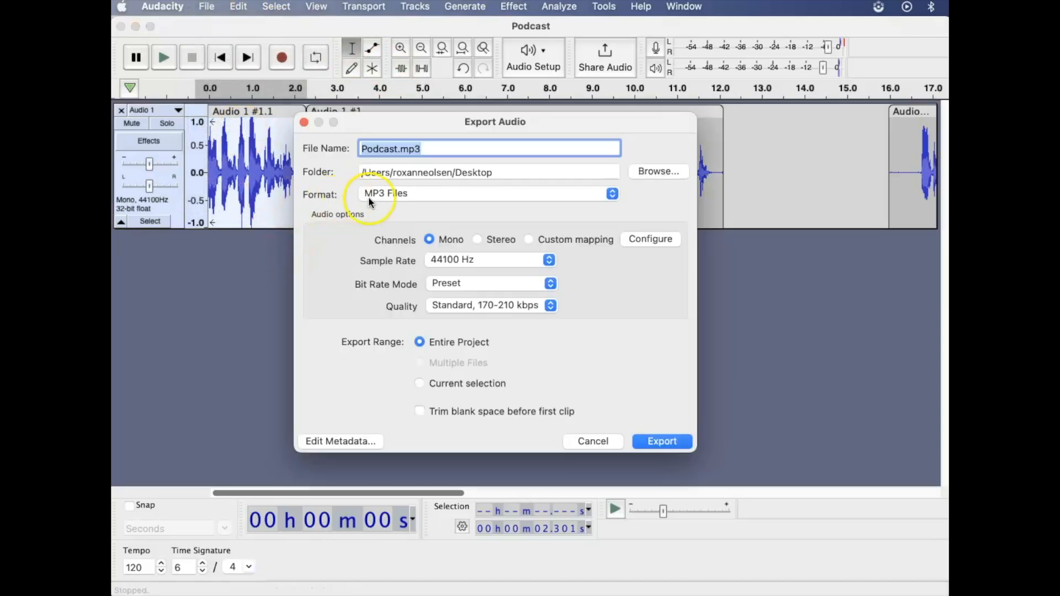
click(613, 194)
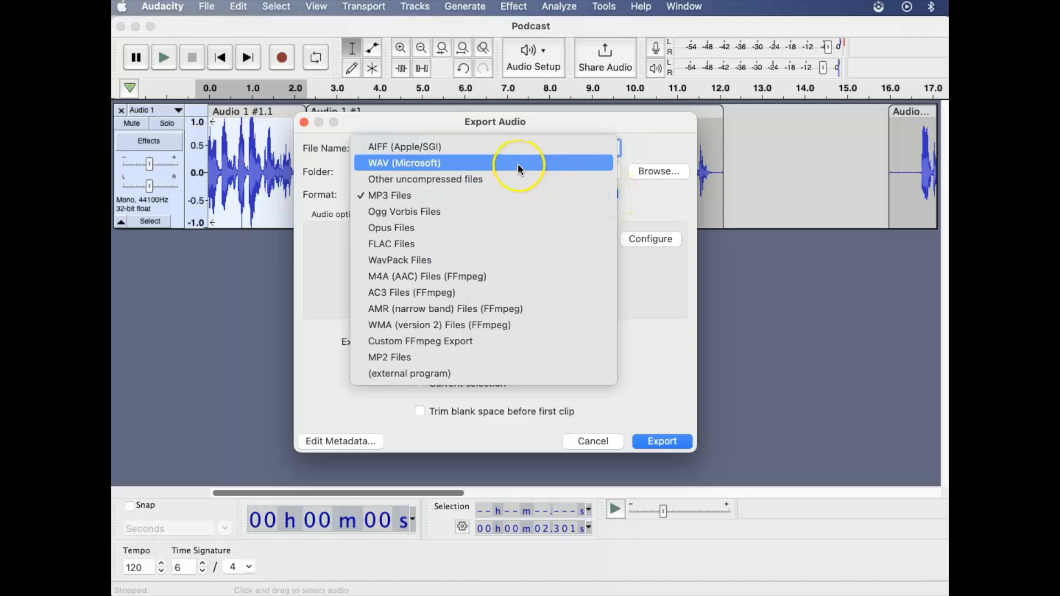
click(452, 166)
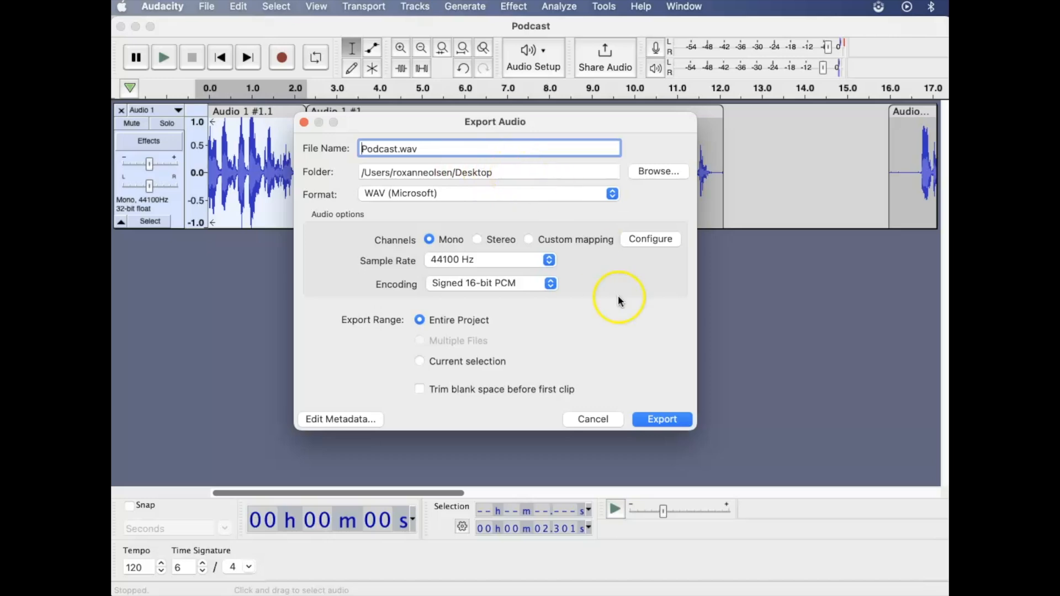
click(662, 421)
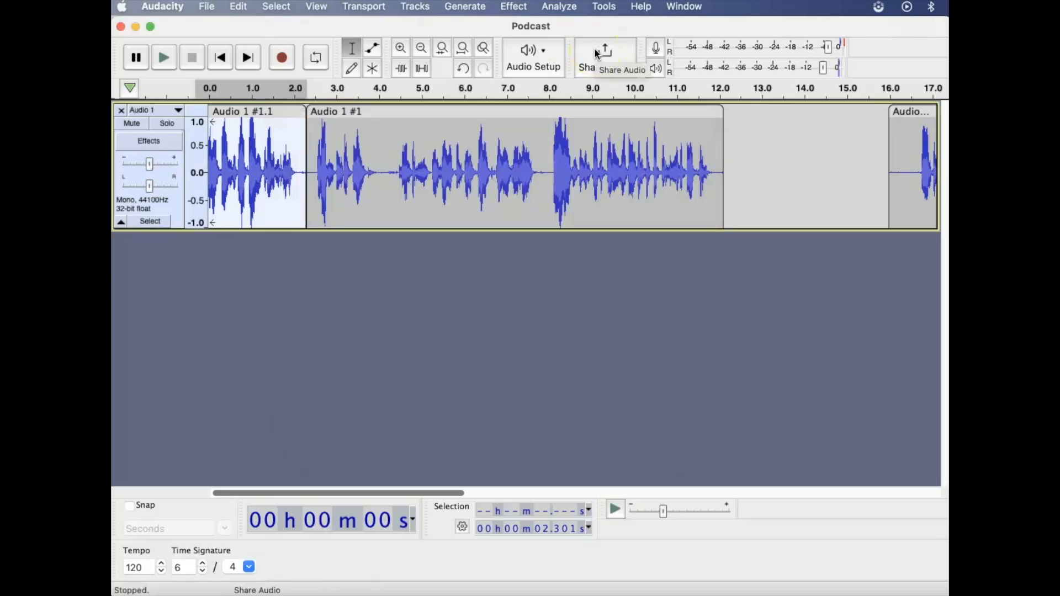
Open the online audio sharing options for the Podcast project.
click(626, 56)
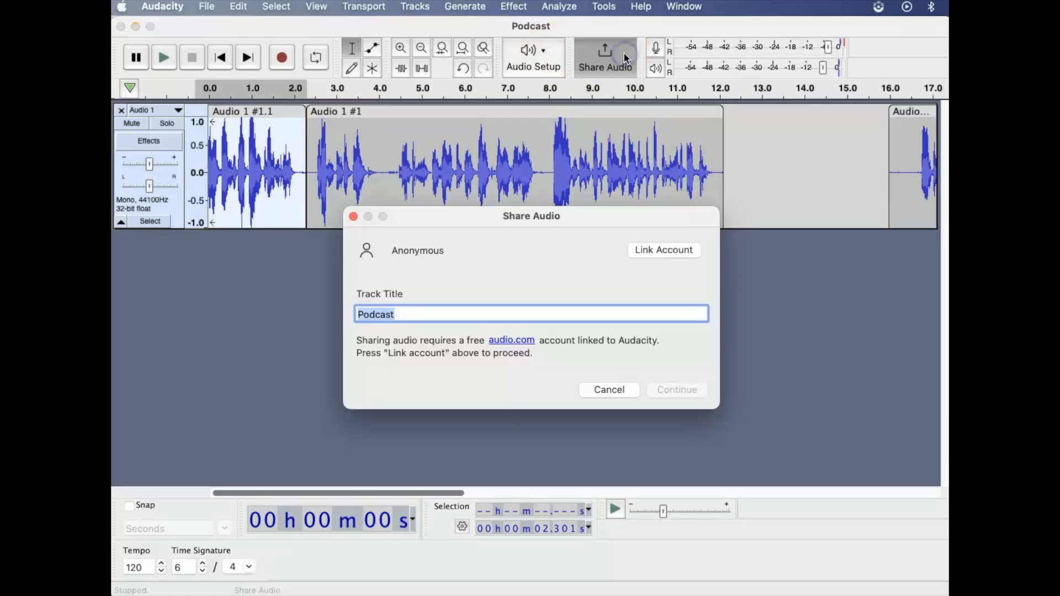